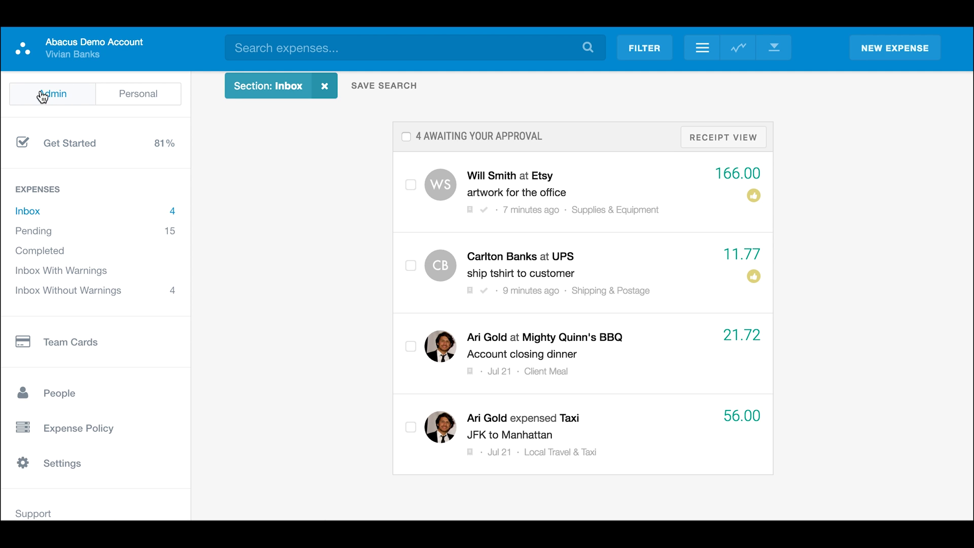
# Switch to the personal expenses view, then back to the admin expense view.
pyautogui.click(116, 99)
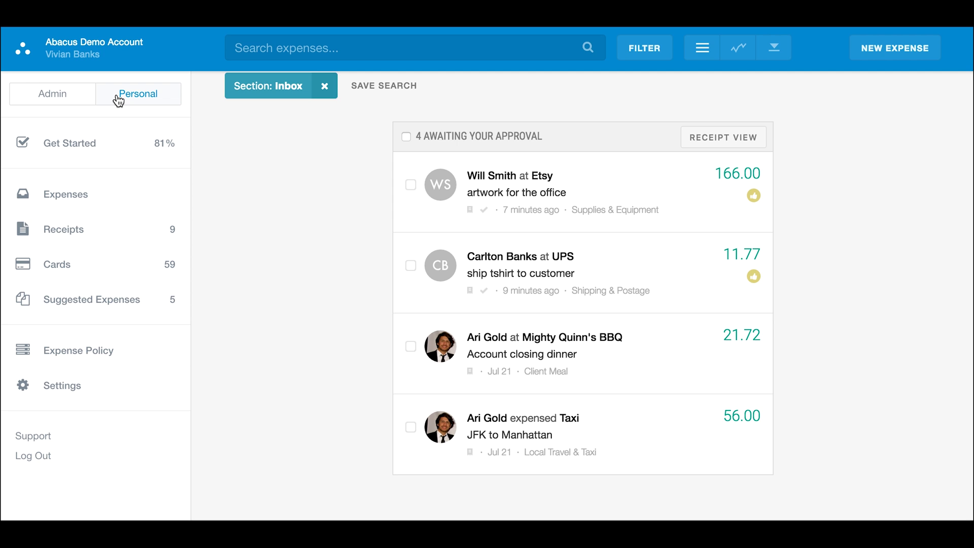
pyautogui.click(80, 99)
pyautogui.click(120, 99)
pyautogui.click(73, 101)
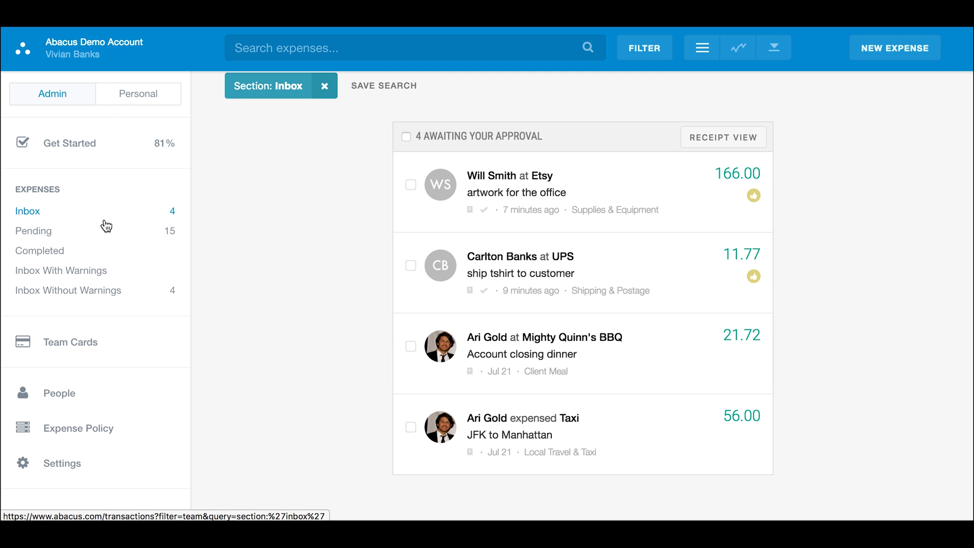
# Browse pending and completed team expenses, then return to those awaiting approval.
pyautogui.click(173, 236)
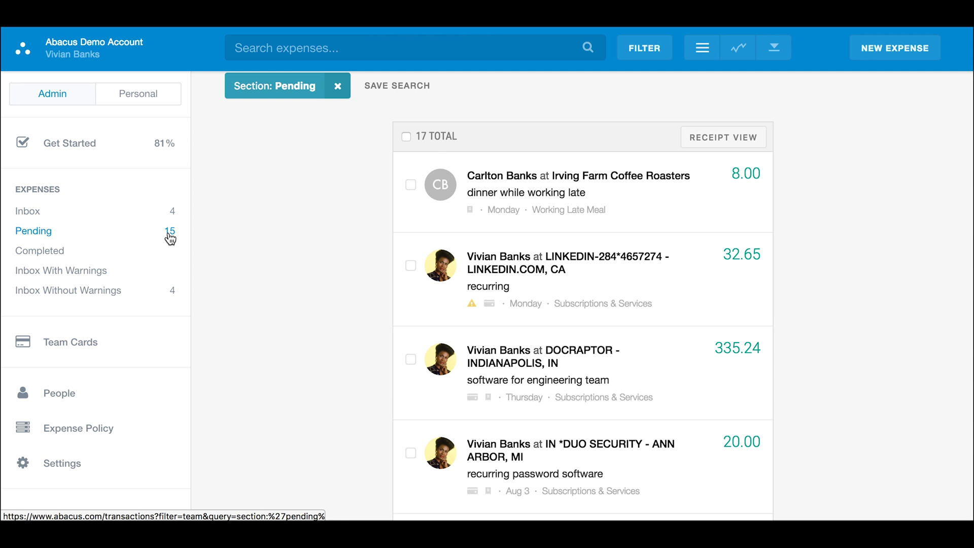
pyautogui.click(57, 258)
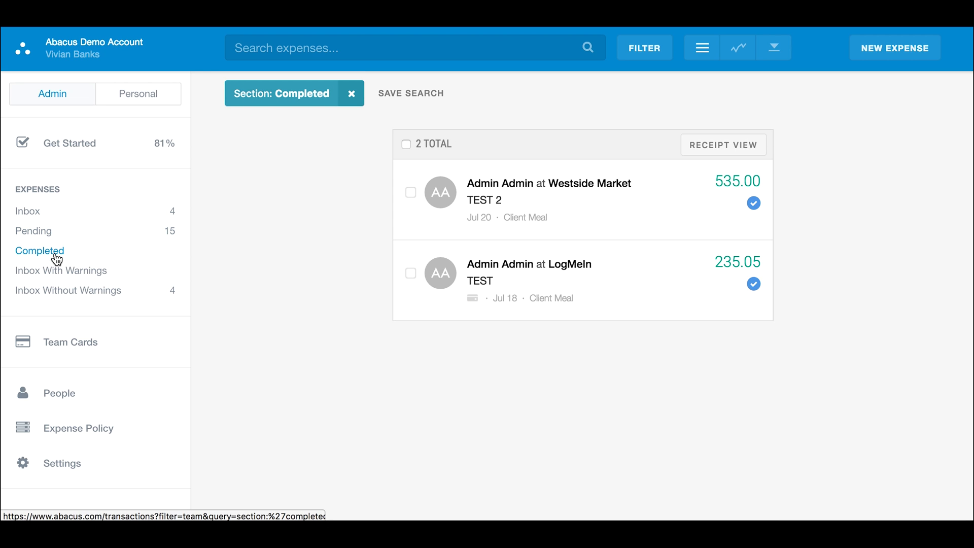
pyautogui.moveTo(58, 274)
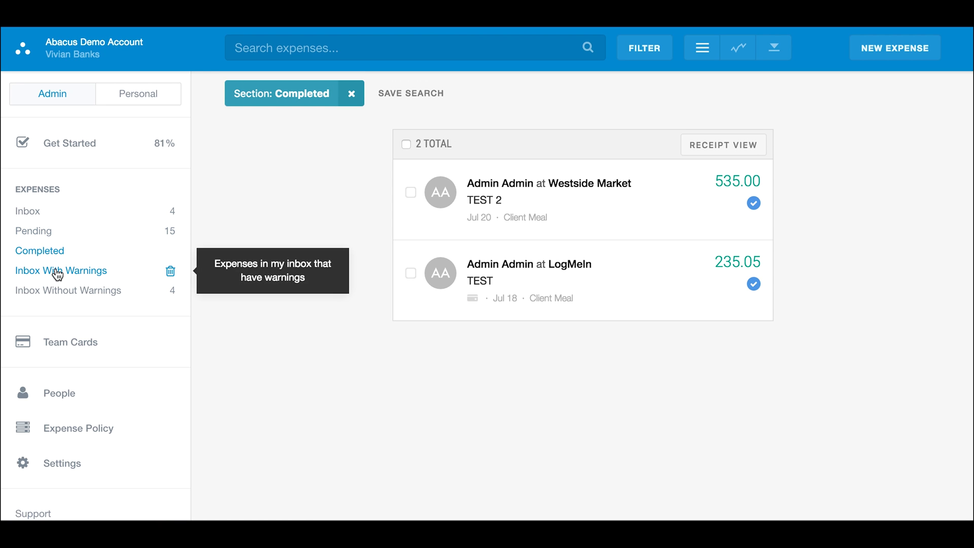
pyautogui.moveTo(58, 292)
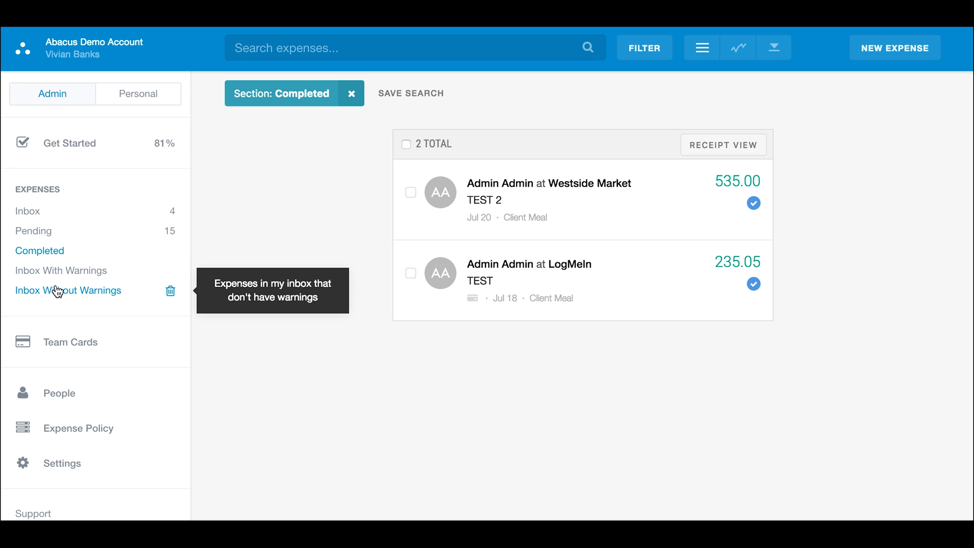
pyautogui.click(37, 217)
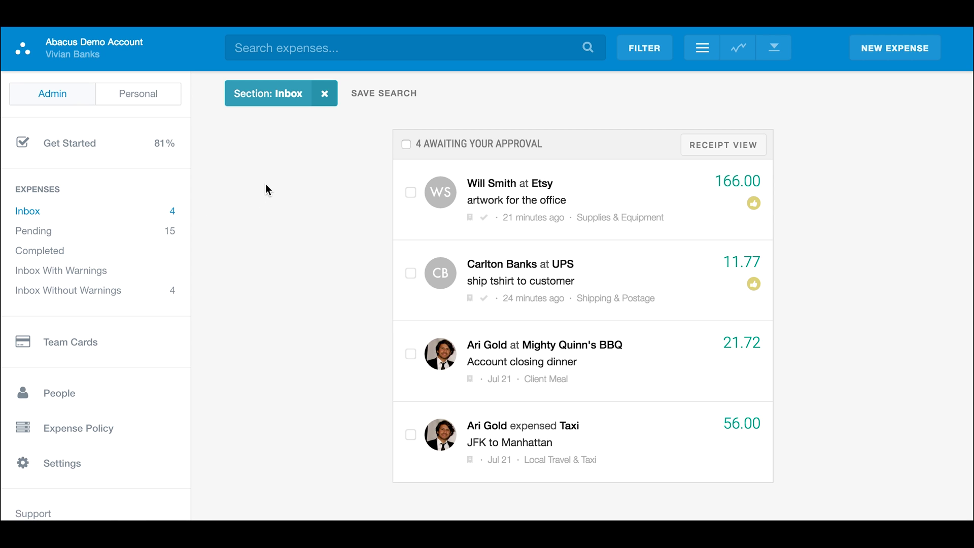
# Filter the inbox by User to one person's expenses, leaving 21.72 and 56.00.
pyautogui.click(647, 57)
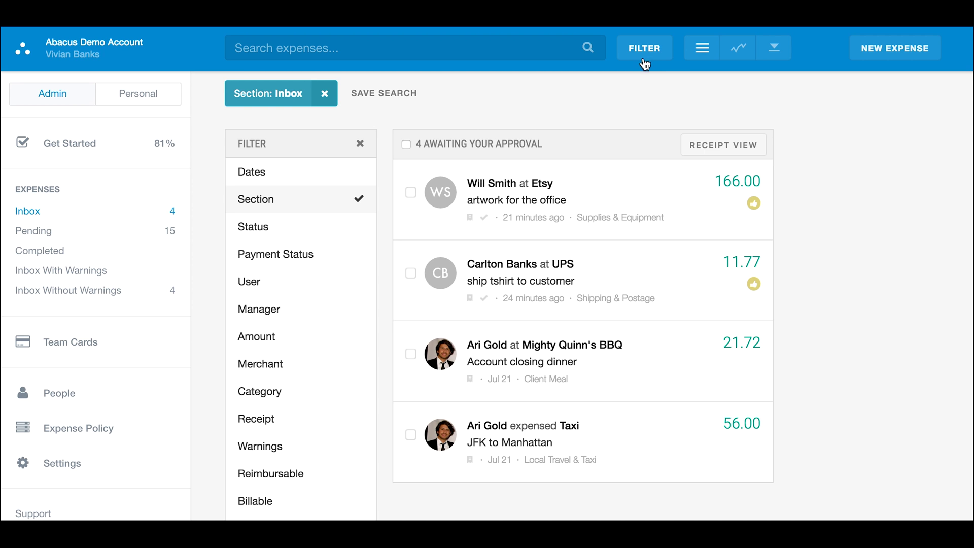
pyautogui.click(296, 281)
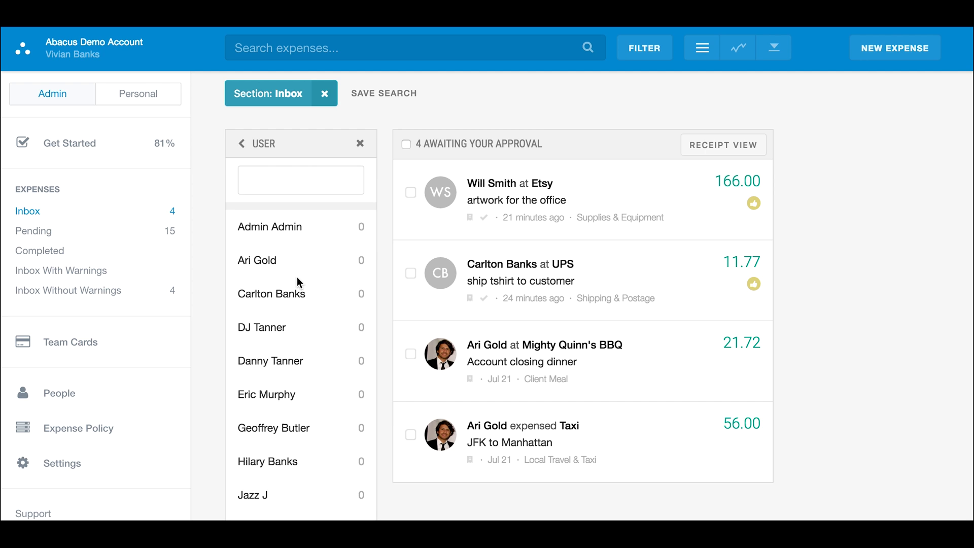
pyautogui.click(289, 237)
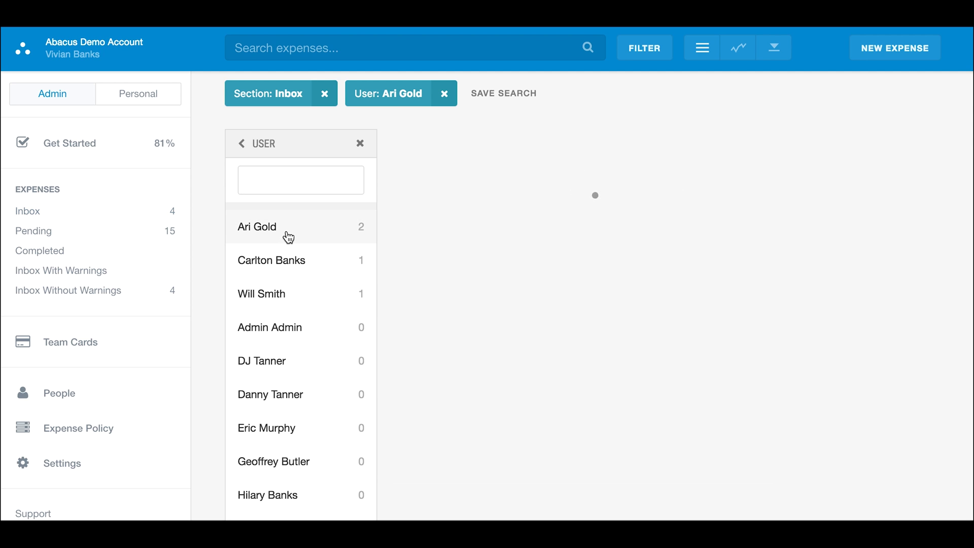
pyautogui.click(243, 144)
# Start Save Search, dismiss it without saving, and close the filter panel.
pyautogui.scroll(-2, 259, 264)
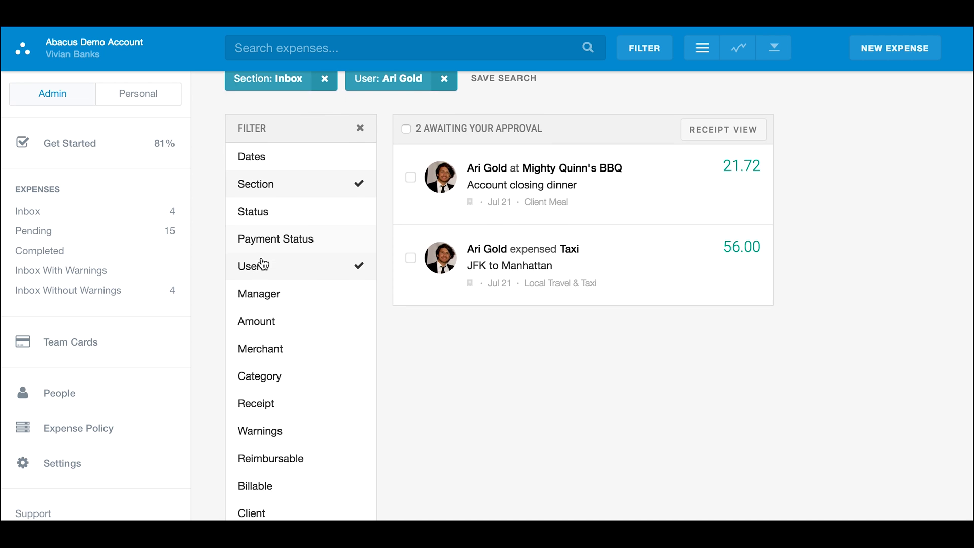
pyautogui.scroll(2, 262, 264)
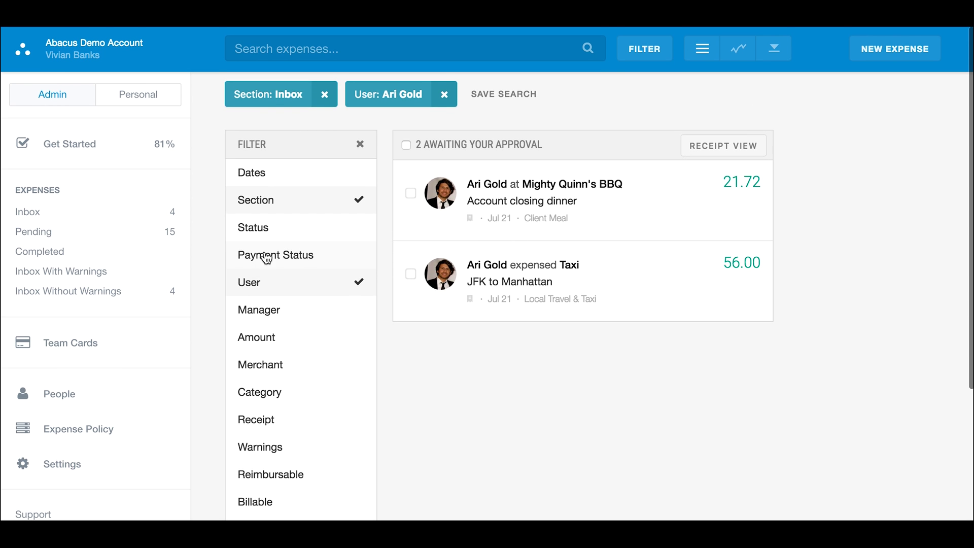
pyautogui.click(500, 96)
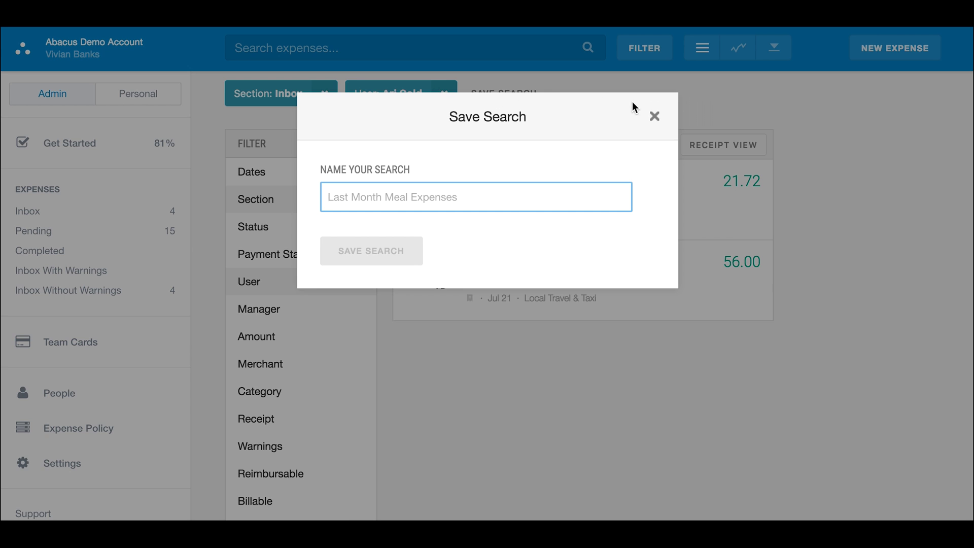
pyautogui.click(655, 118)
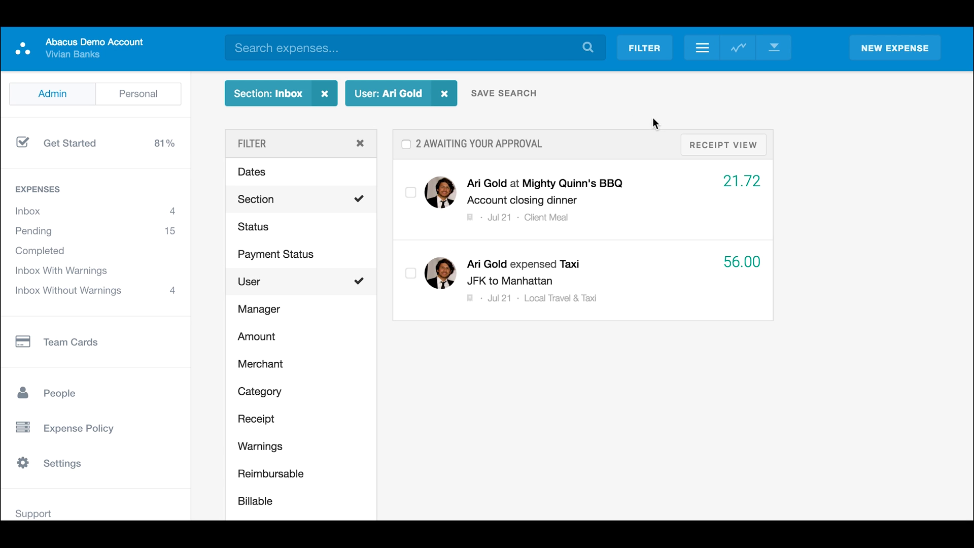
pyautogui.click(645, 60)
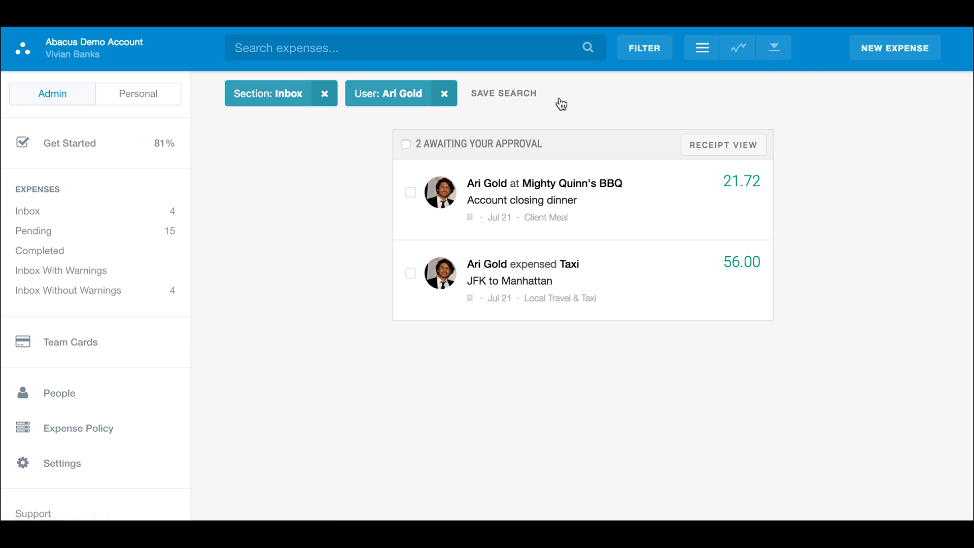
# Expand the first team card's 34 un-expensed charges totalling $9,394.93 into a merchant list.
pyautogui.click(117, 352)
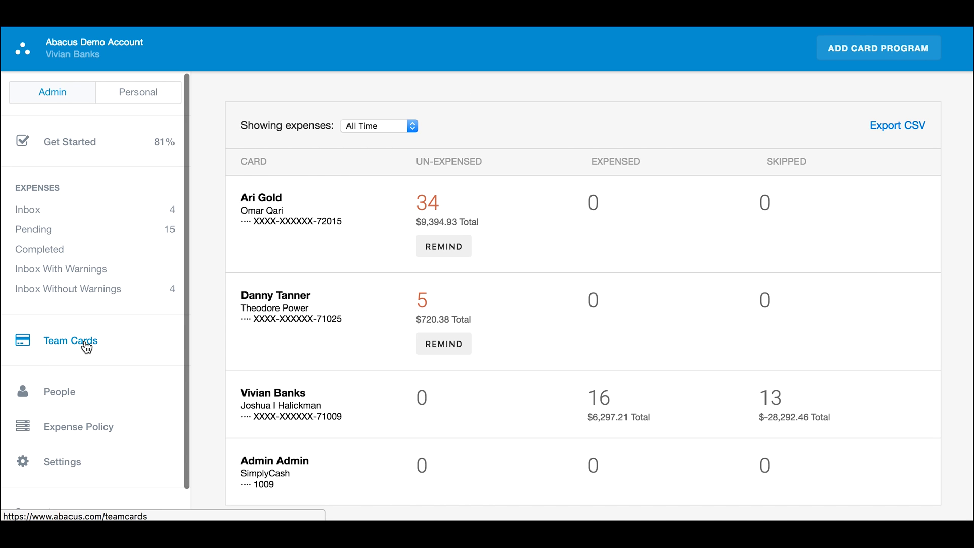
pyautogui.scroll(-5, 294, 313)
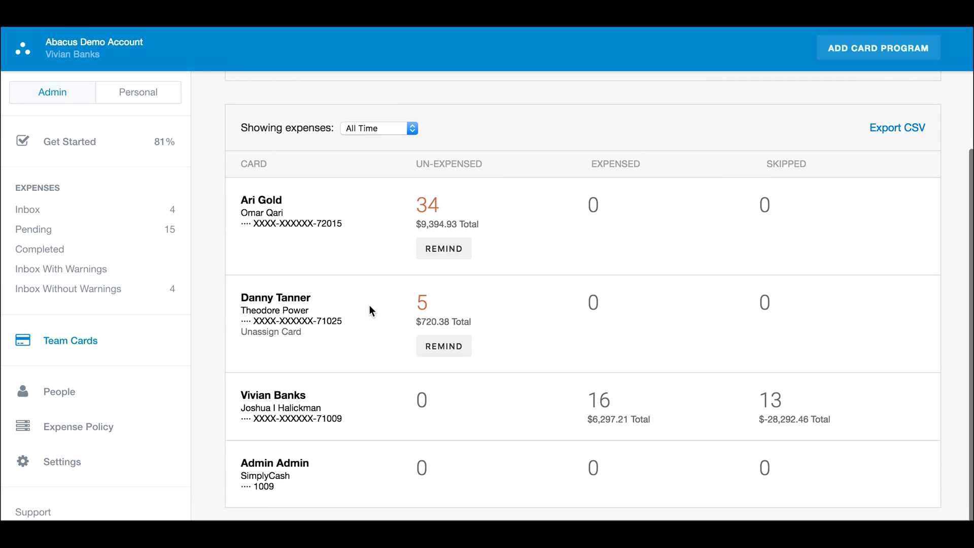
pyautogui.click(429, 212)
pyautogui.scroll(-5, 430, 213)
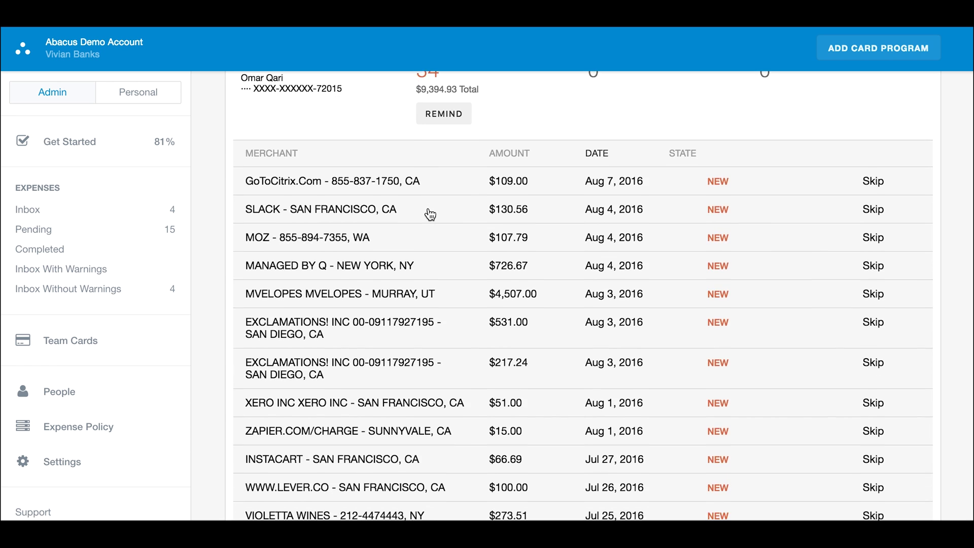
pyautogui.scroll(-3, 430, 214)
pyautogui.scroll(6, 430, 214)
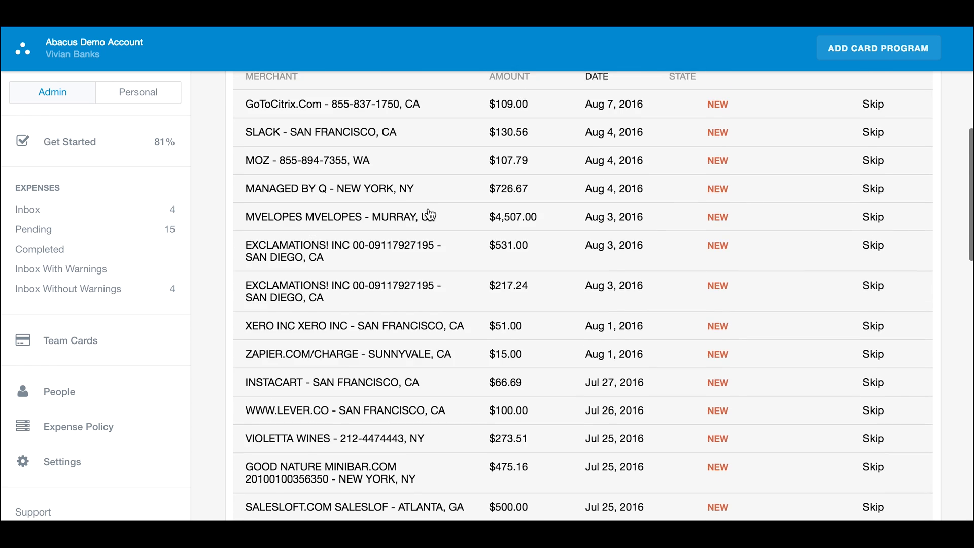
pyautogui.scroll(2, 430, 214)
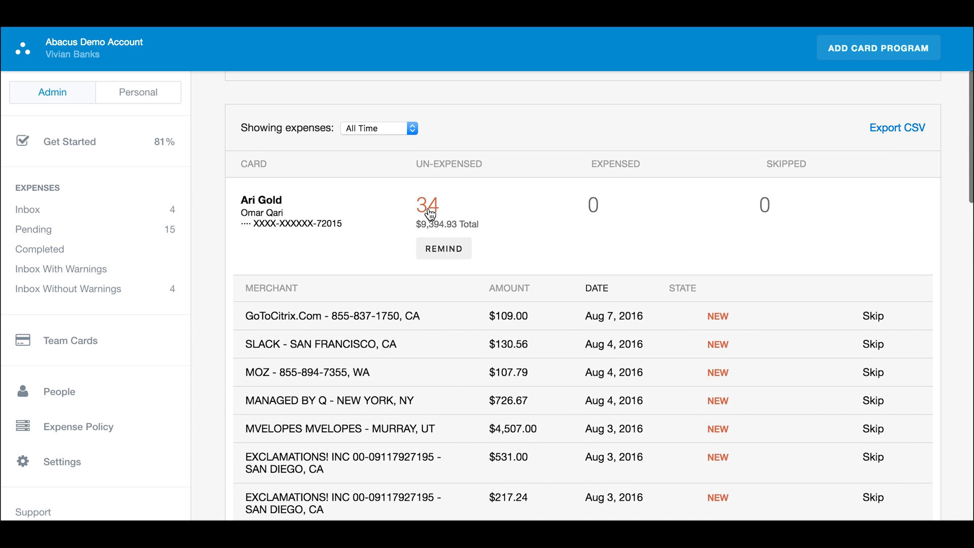
# Open the People list and view the admin user's Edit Profile, closing it unchanged.
pyautogui.click(71, 396)
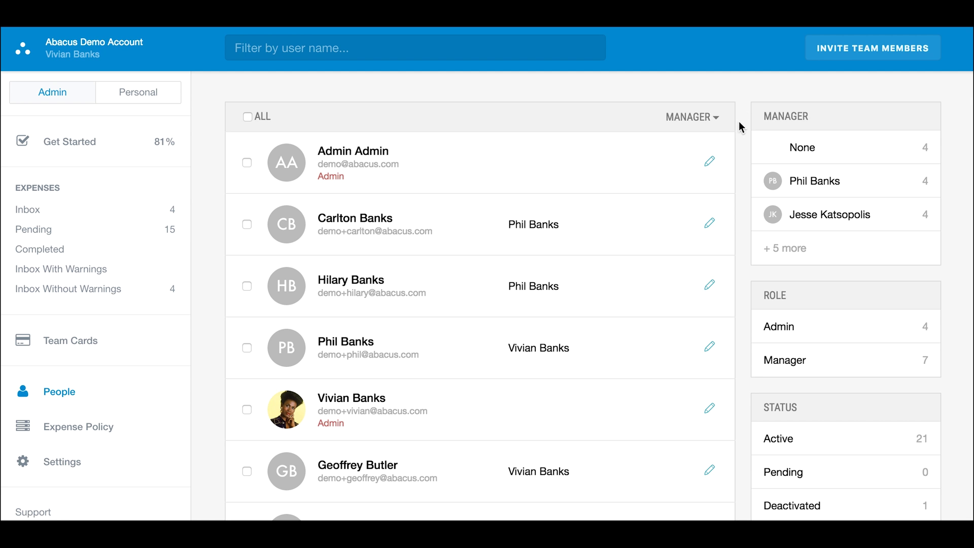
pyautogui.click(710, 162)
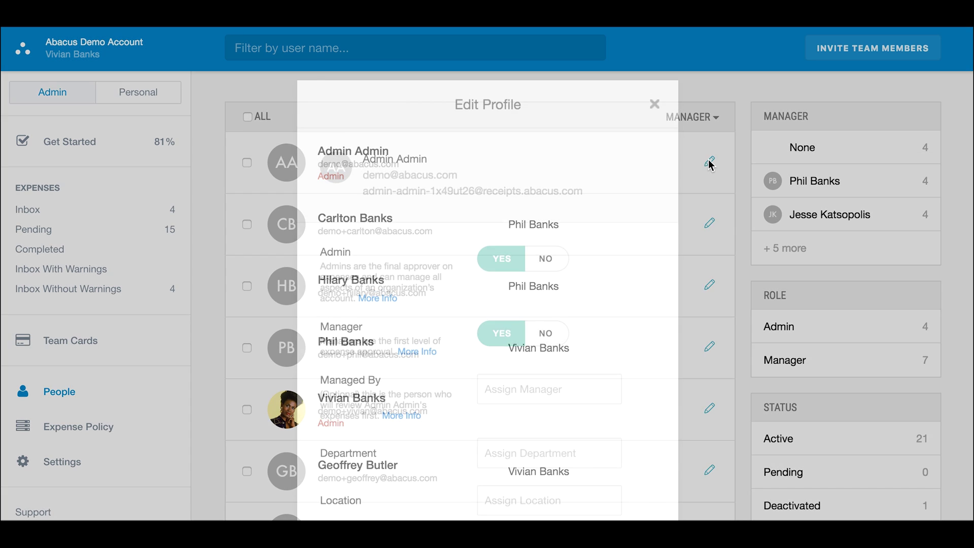
pyautogui.scroll(-5, 632, 230)
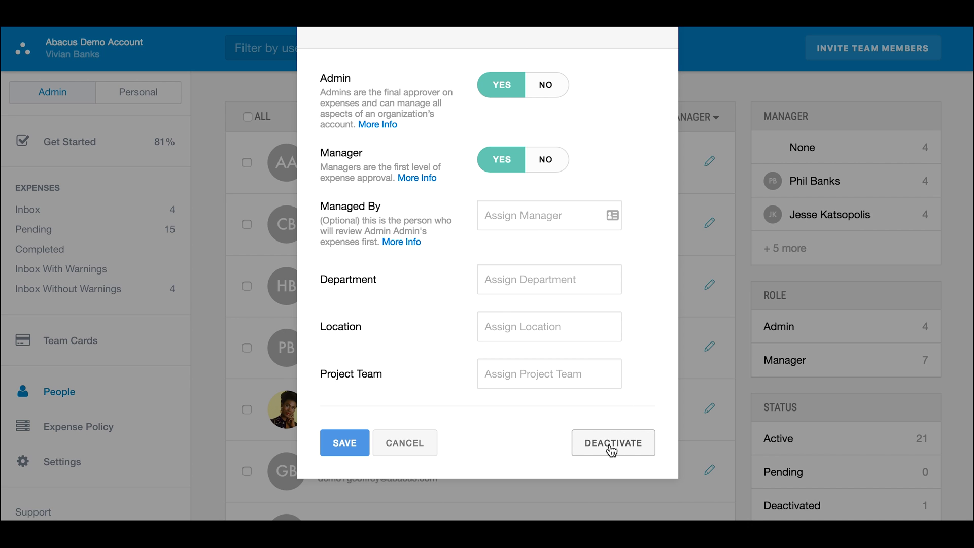
pyautogui.scroll(5, 612, 449)
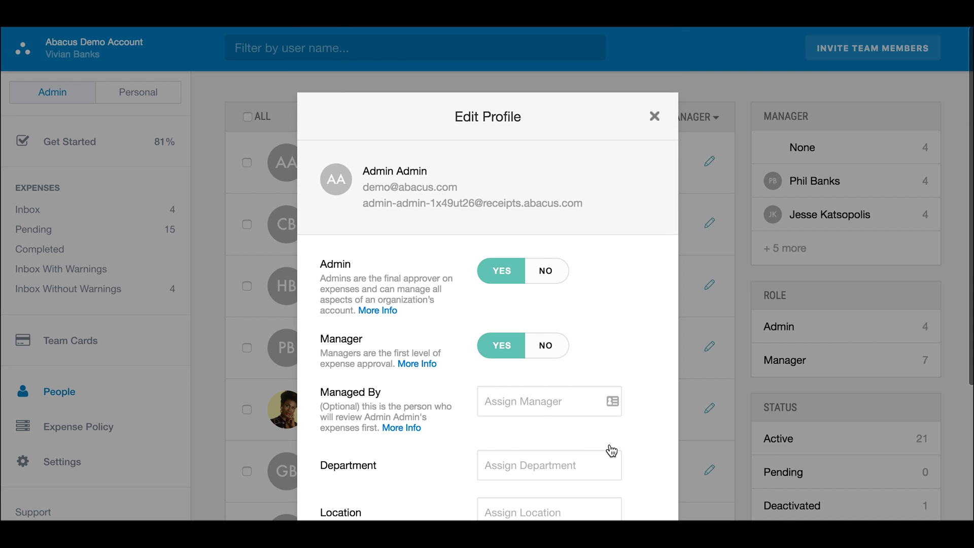
pyautogui.click(655, 118)
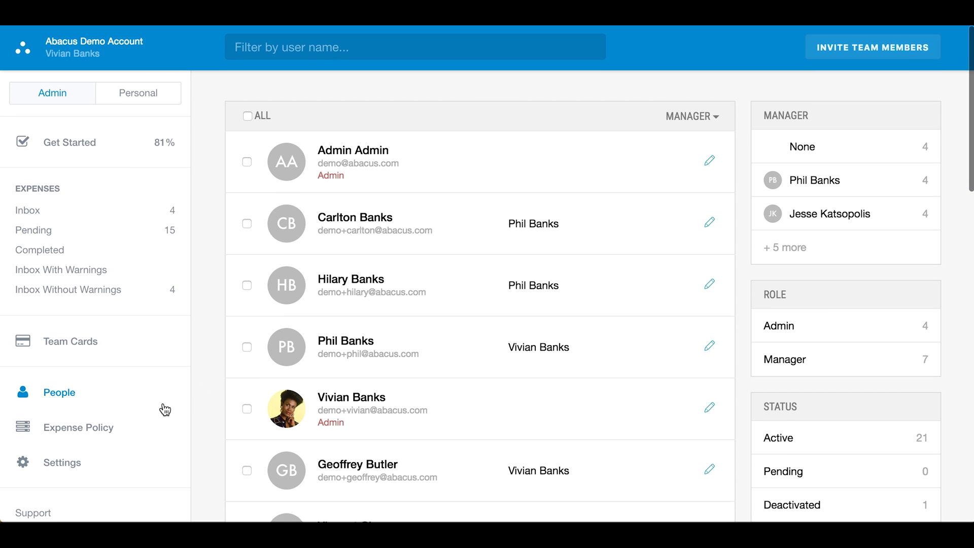
pyautogui.click(95, 429)
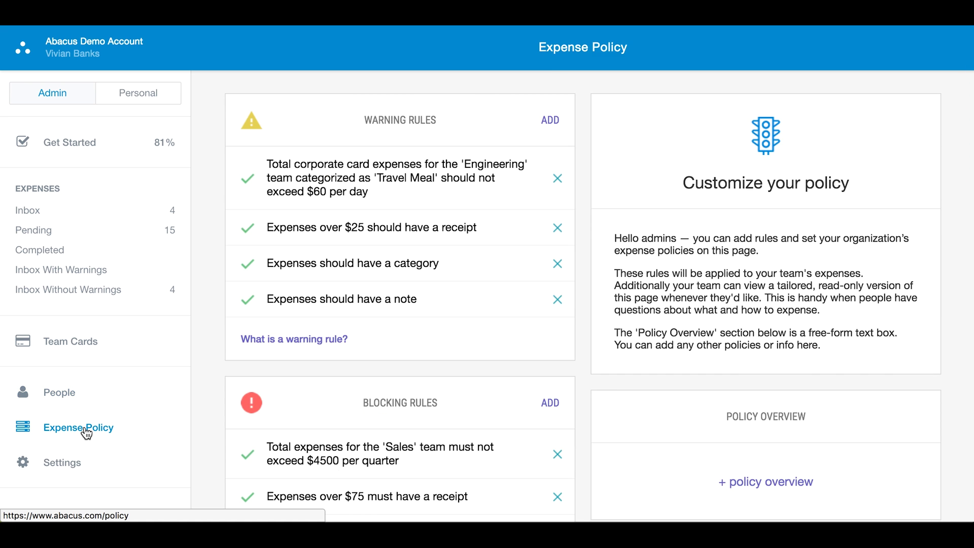
pyautogui.scroll(-3, 224, 385)
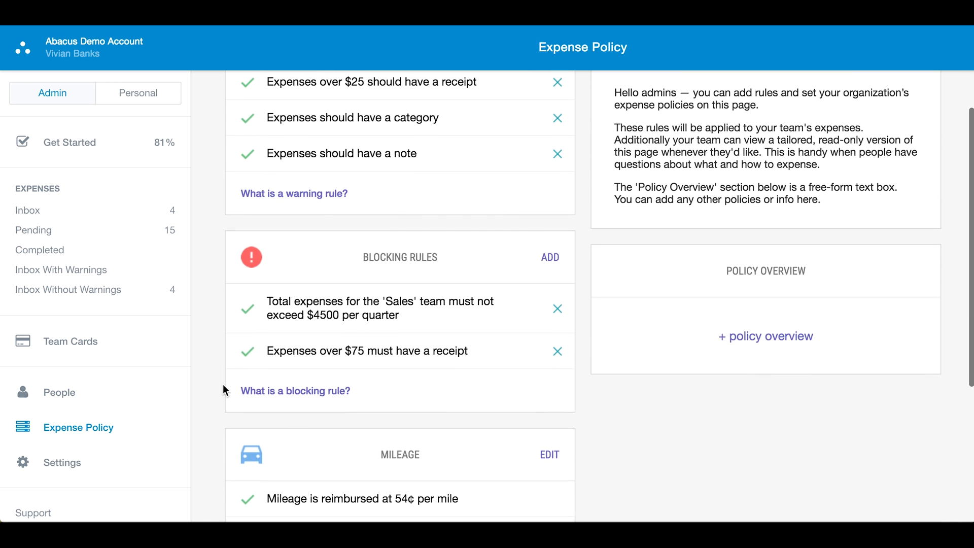
pyautogui.click(542, 262)
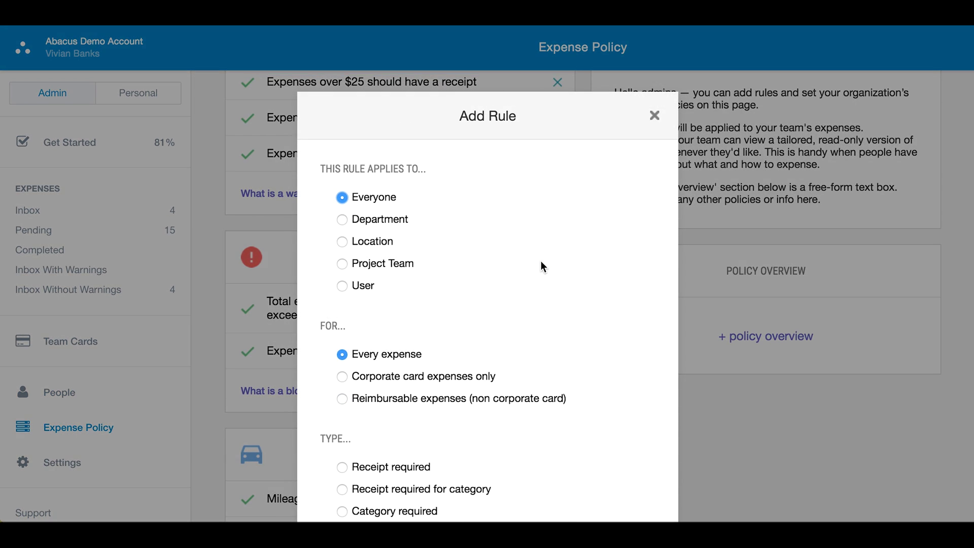
pyautogui.scroll(-8, 542, 265)
pyautogui.scroll(8, 541, 262)
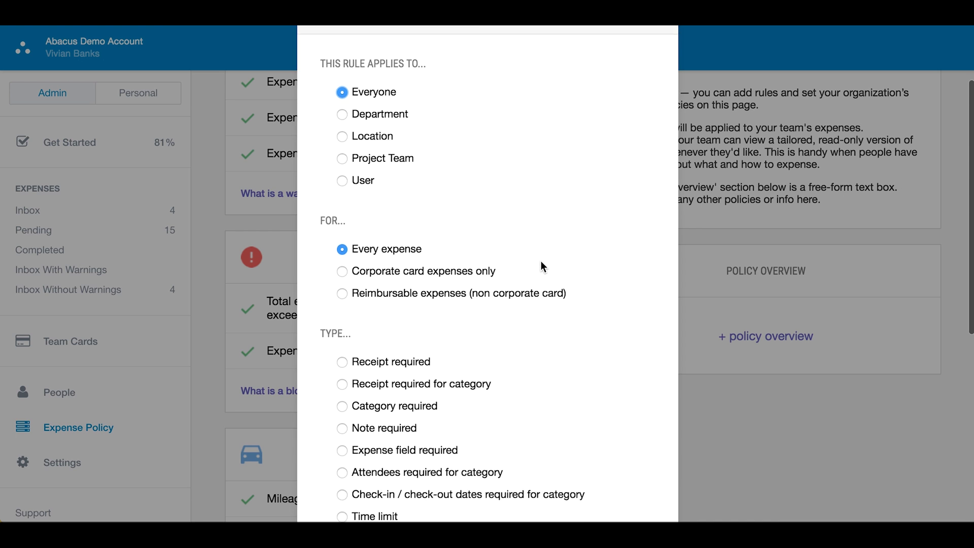
pyautogui.click(655, 97)
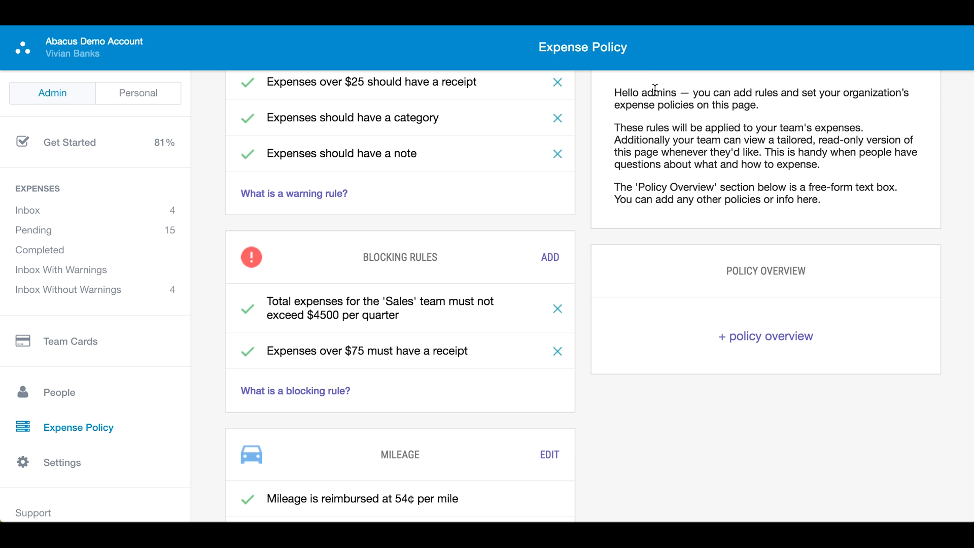
pyautogui.scroll(-5, 580, 251)
pyautogui.scroll(-2, 581, 248)
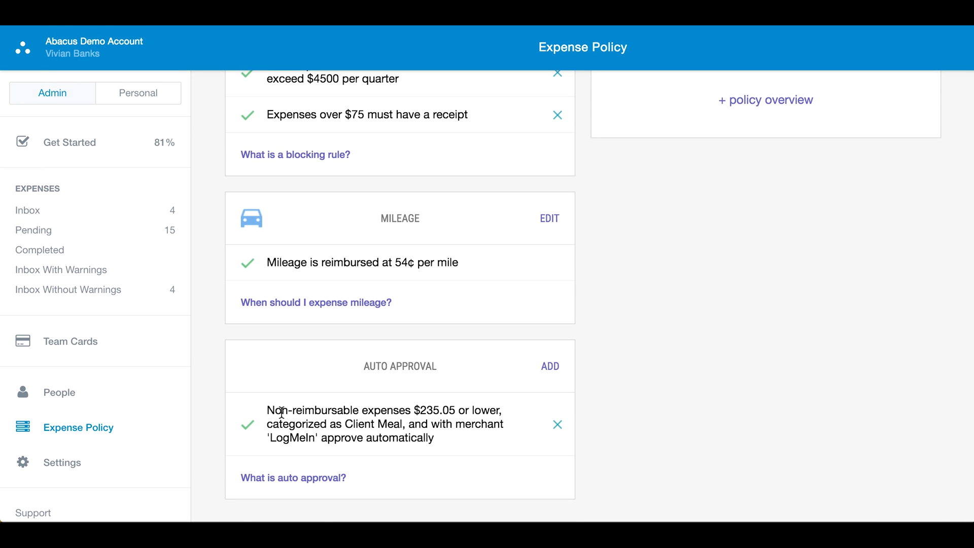
# Open Account Settings and review business info, Corporation incorporation type, EIN and contact details.
pyautogui.click(64, 467)
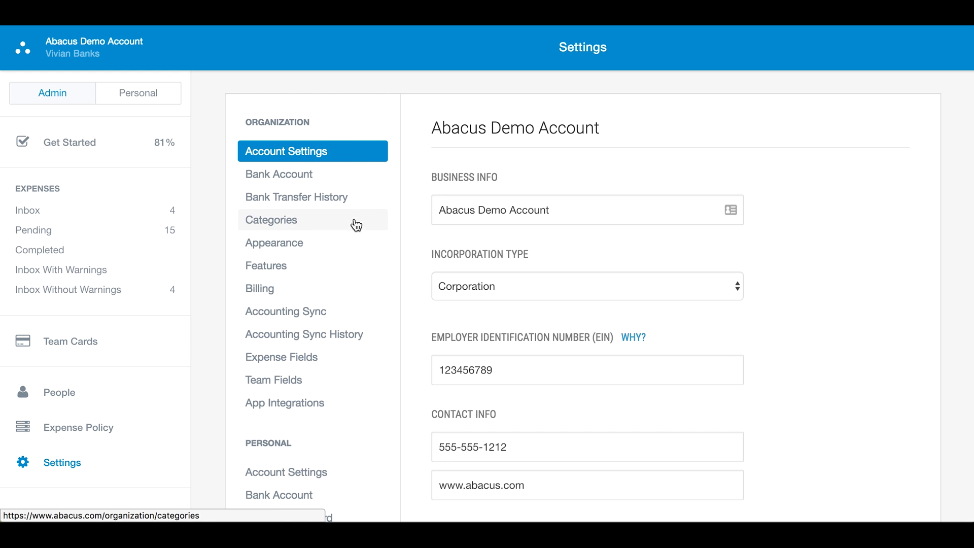
pyautogui.scroll(-2, 304, 453)
pyautogui.scroll(-2, 300, 450)
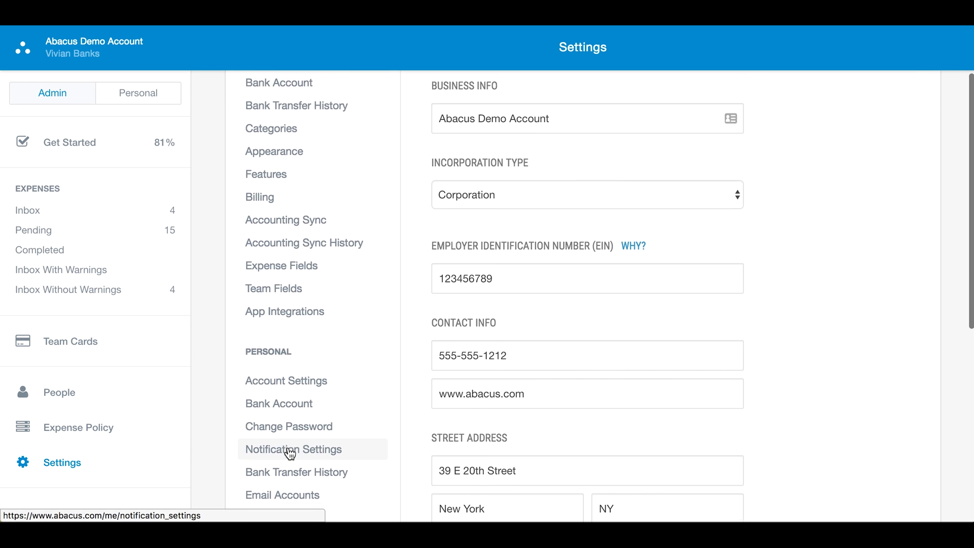
pyautogui.scroll(4, 292, 448)
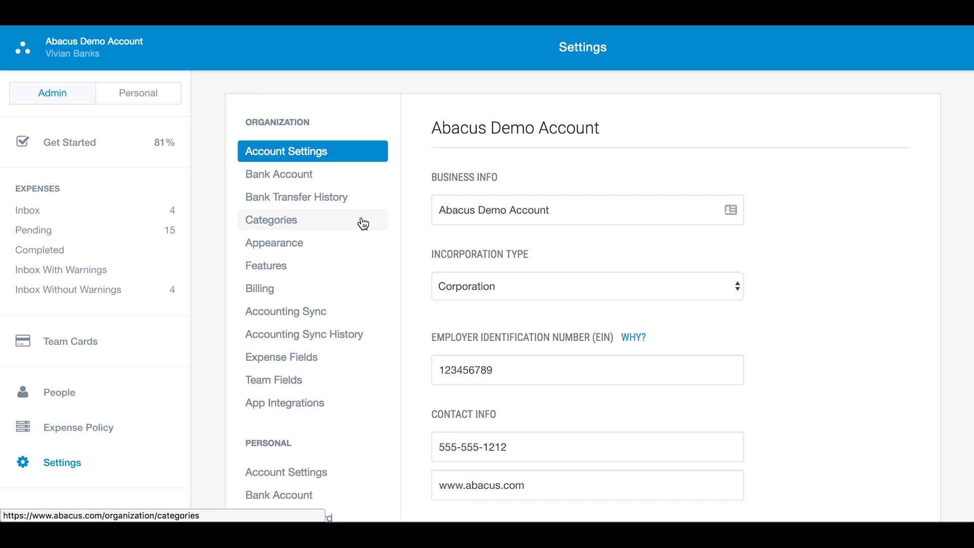
# Review the Accounting Sync, Expense Fields and App Integrations (Slack, Lever) settings pages.
pyautogui.click(351, 312)
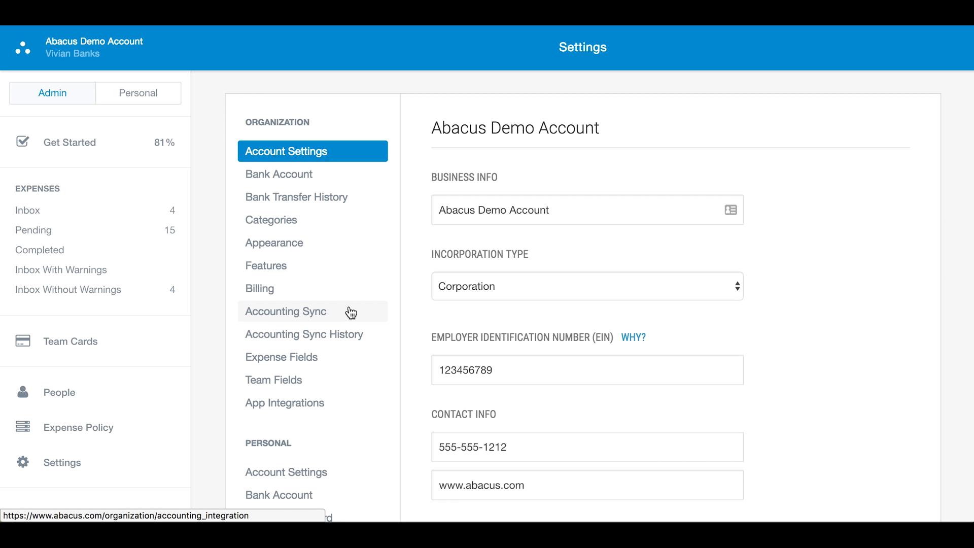
pyautogui.scroll(-3, 351, 312)
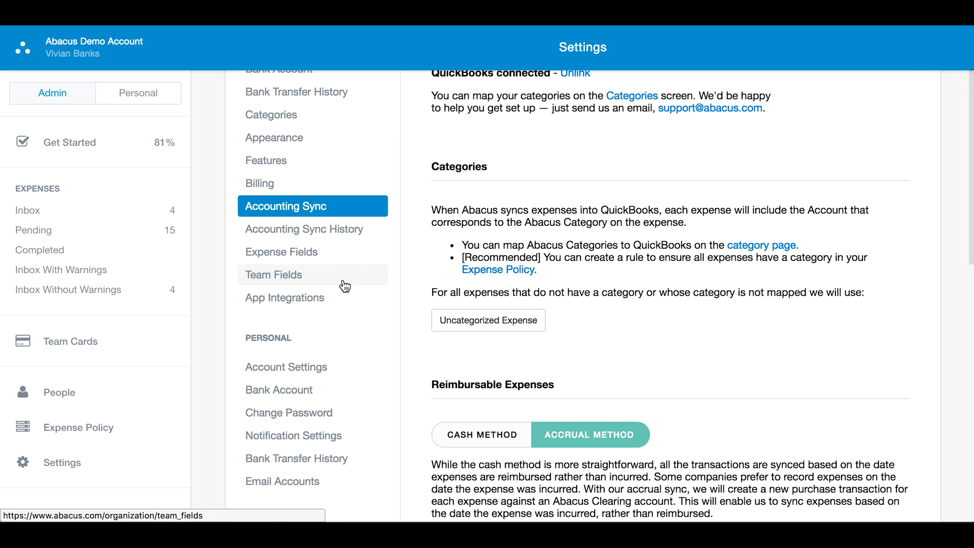
pyautogui.click(344, 263)
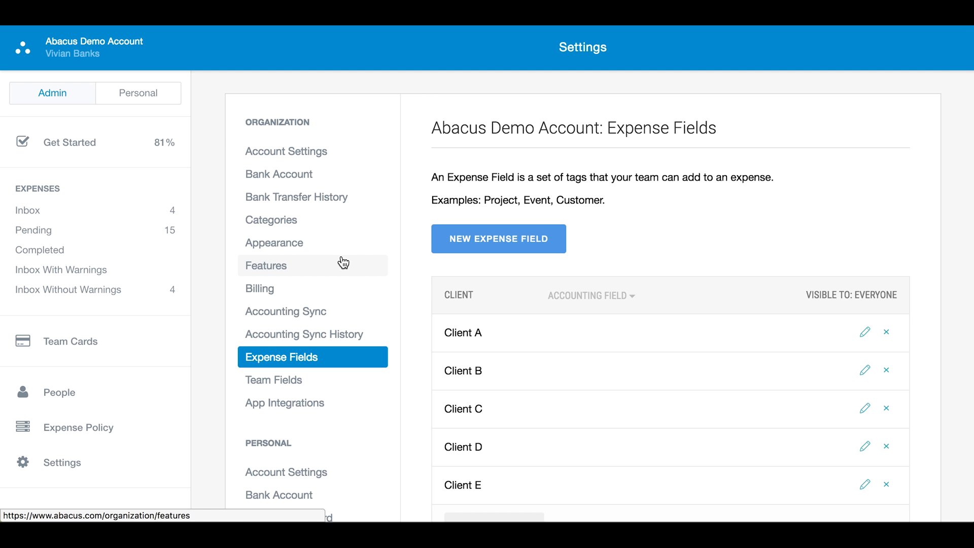
pyautogui.scroll(-7, 344, 263)
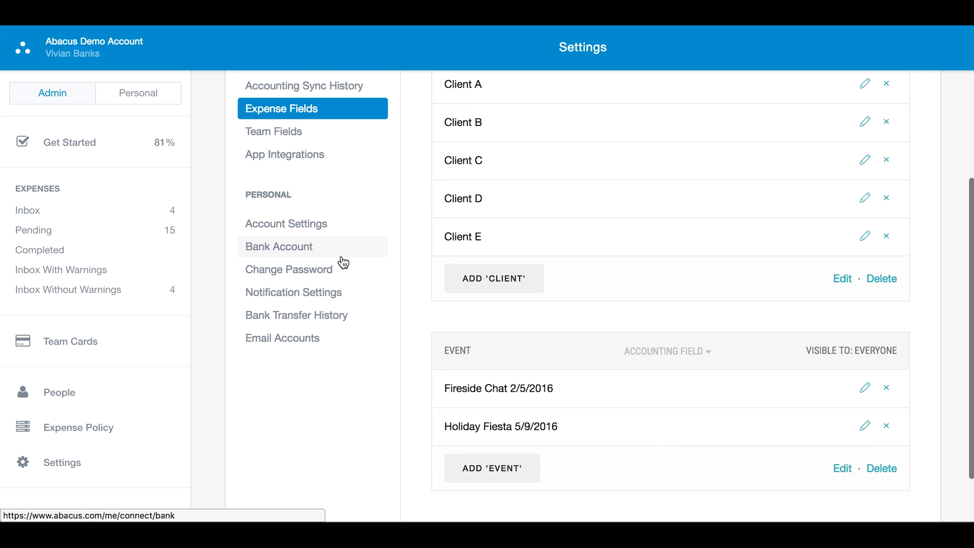
pyautogui.click(322, 156)
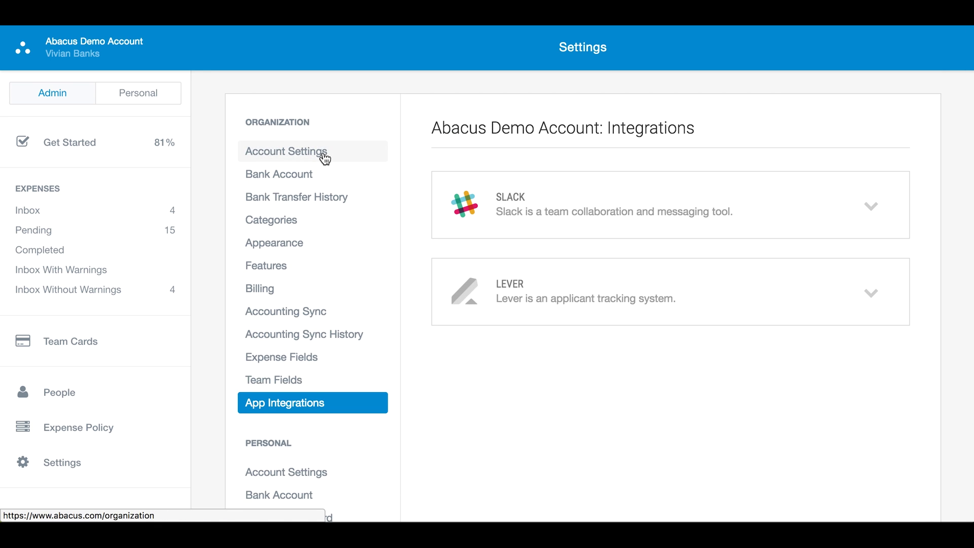
pyautogui.scroll(-1, 330, 113)
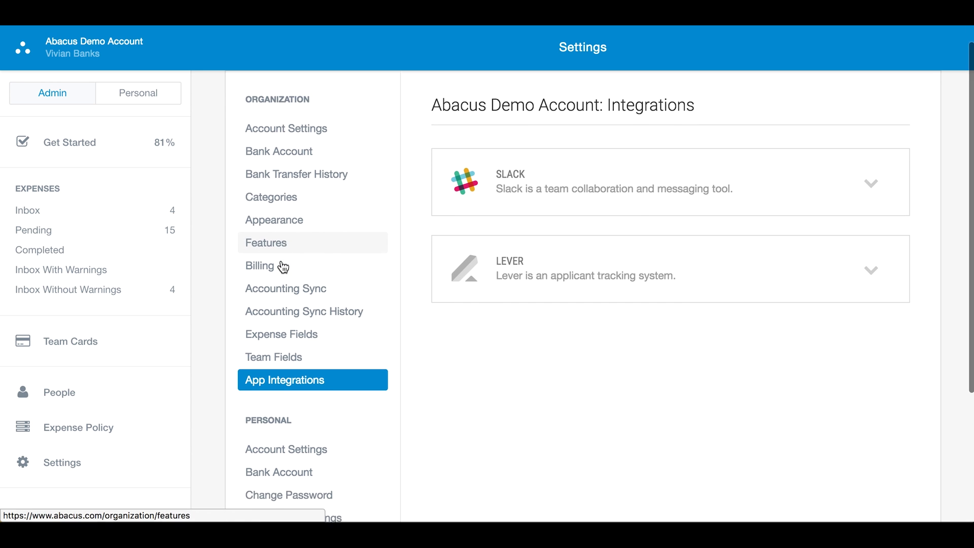
pyautogui.scroll(-4, 284, 267)
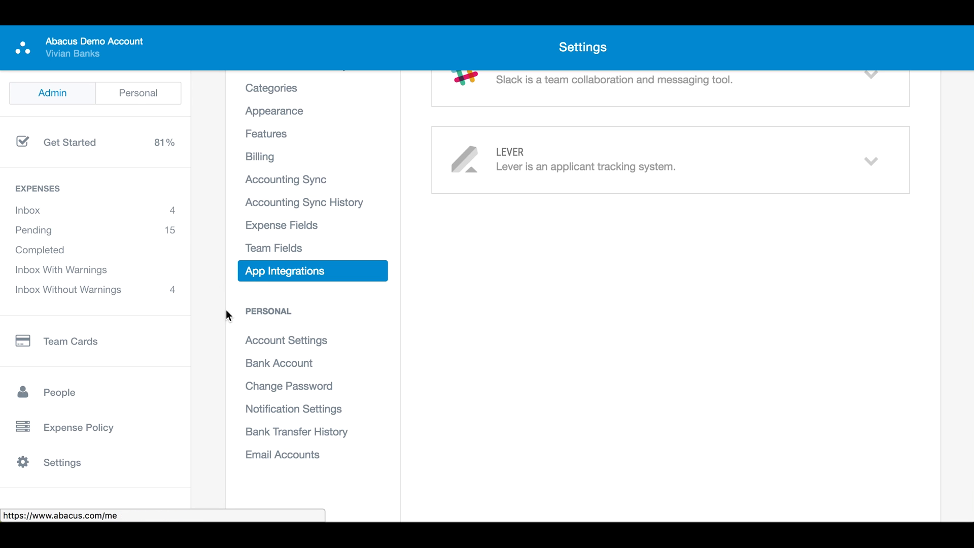
# Switch to the personal view and review my pending expenses.
pyautogui.click(137, 97)
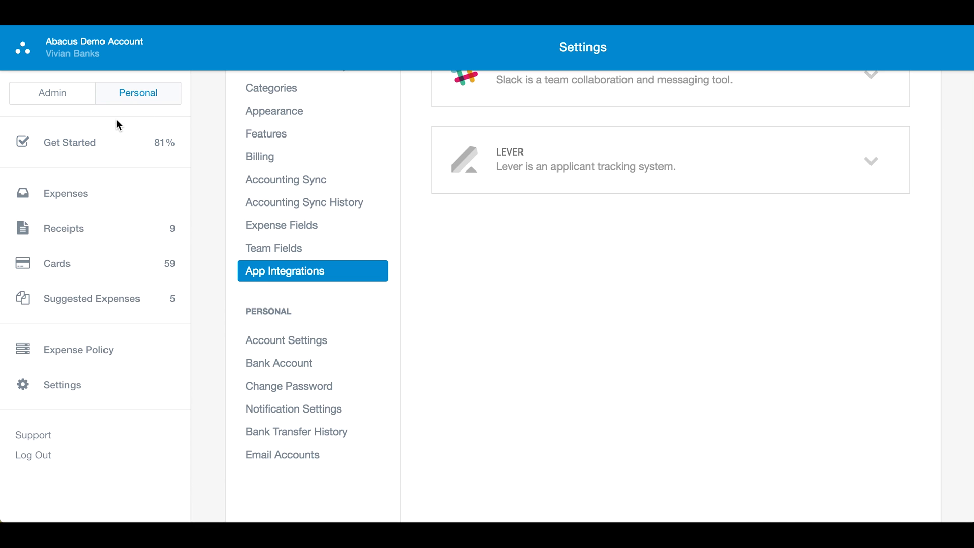
pyautogui.click(69, 197)
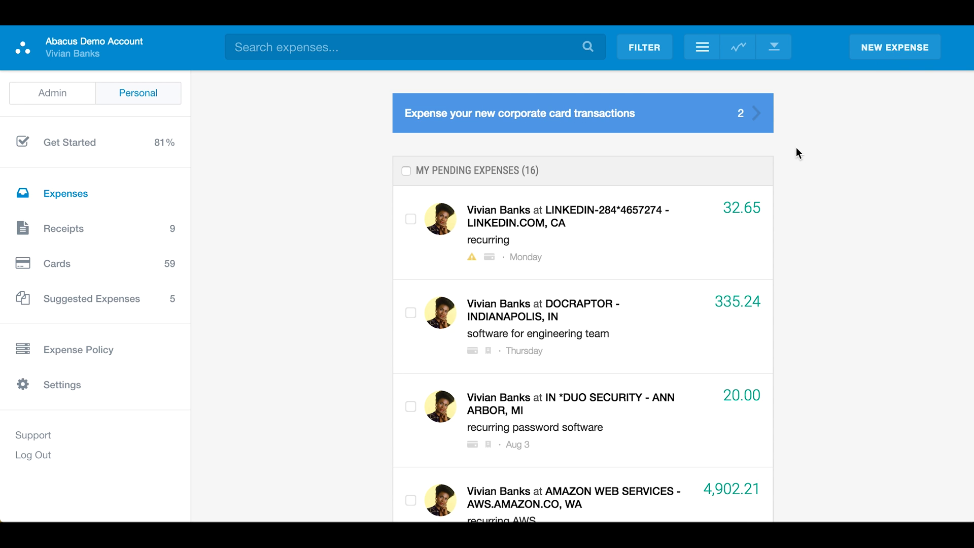
pyautogui.scroll(-4, 780, 150)
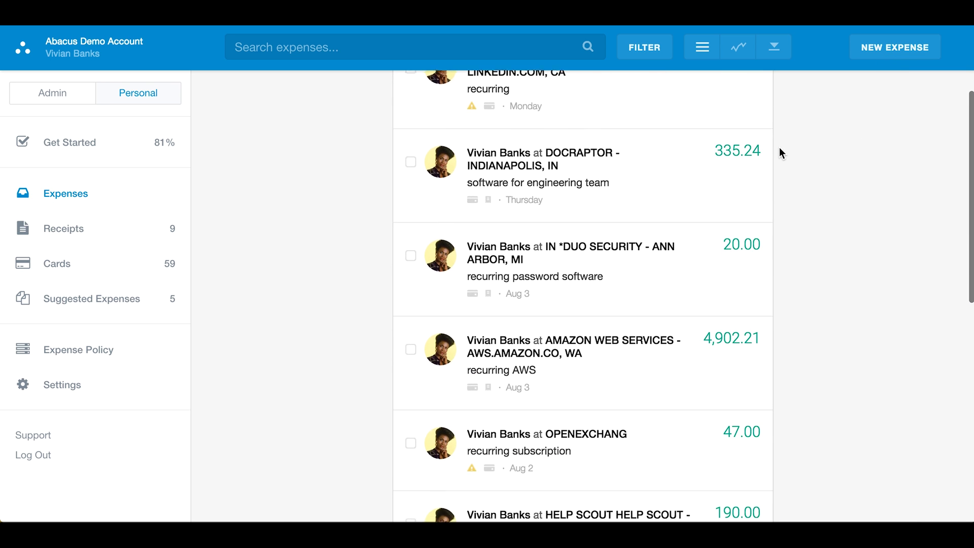
pyautogui.scroll(4, 779, 150)
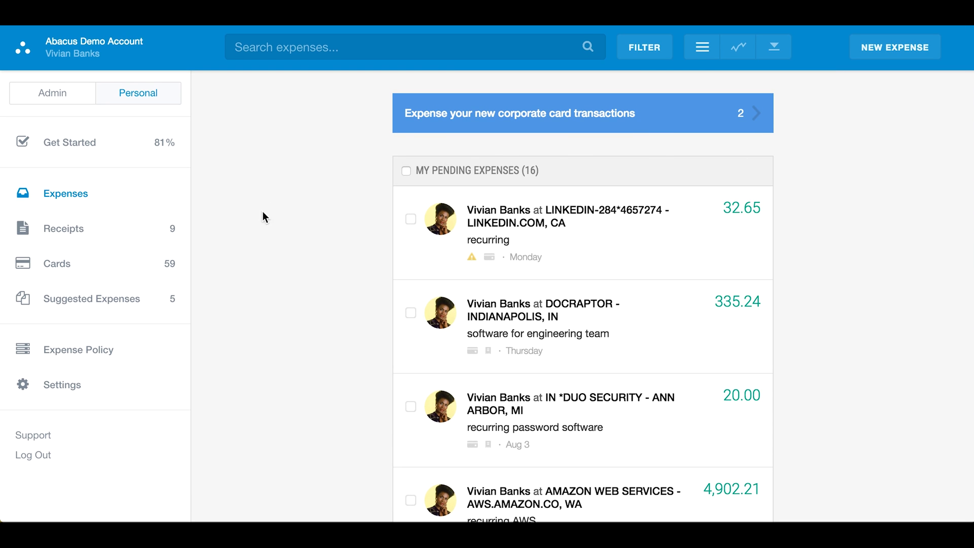
# Review my uploaded receipts.
pyautogui.click(75, 233)
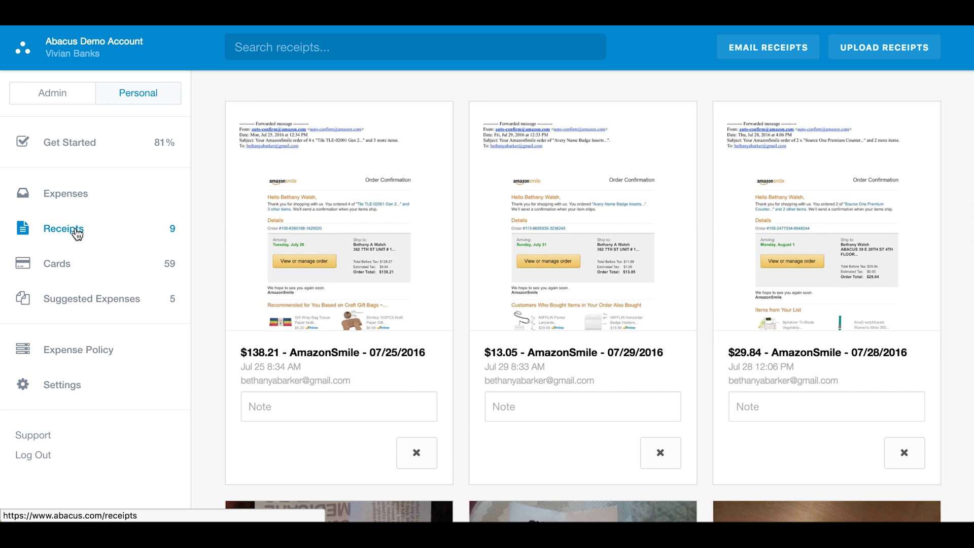
pyautogui.scroll(-3, 202, 235)
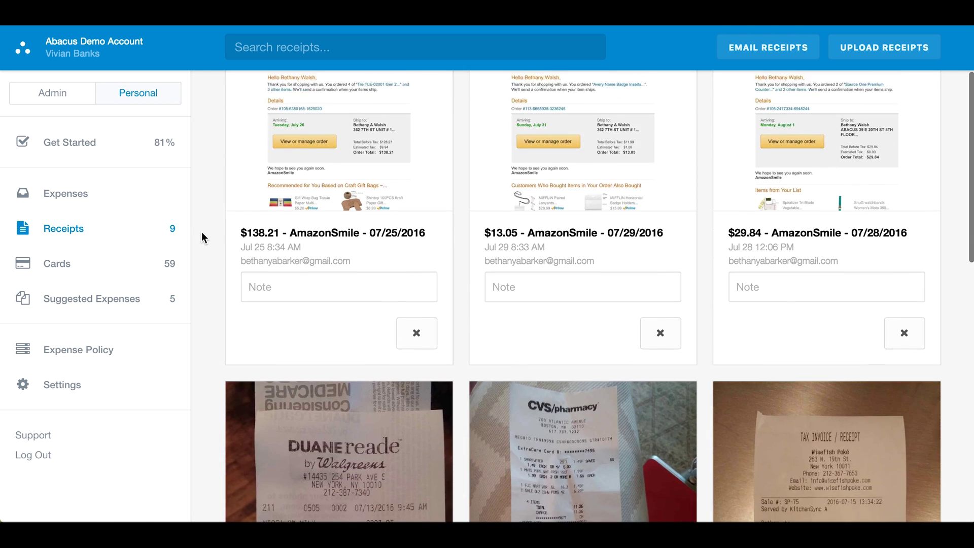
pyautogui.scroll(3, 202, 235)
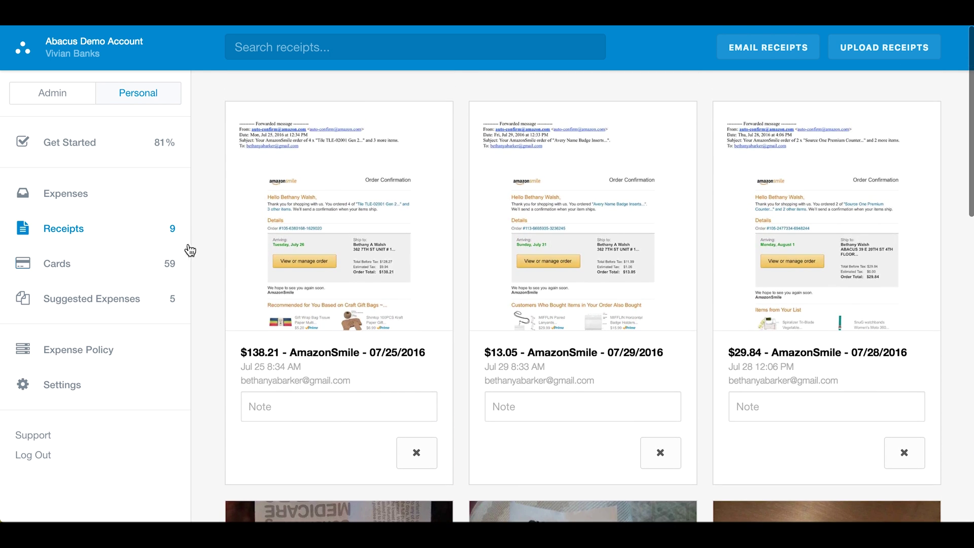
# Review my card transactions: no new corporate card transactions, 57 charges pending.
pyautogui.click(173, 271)
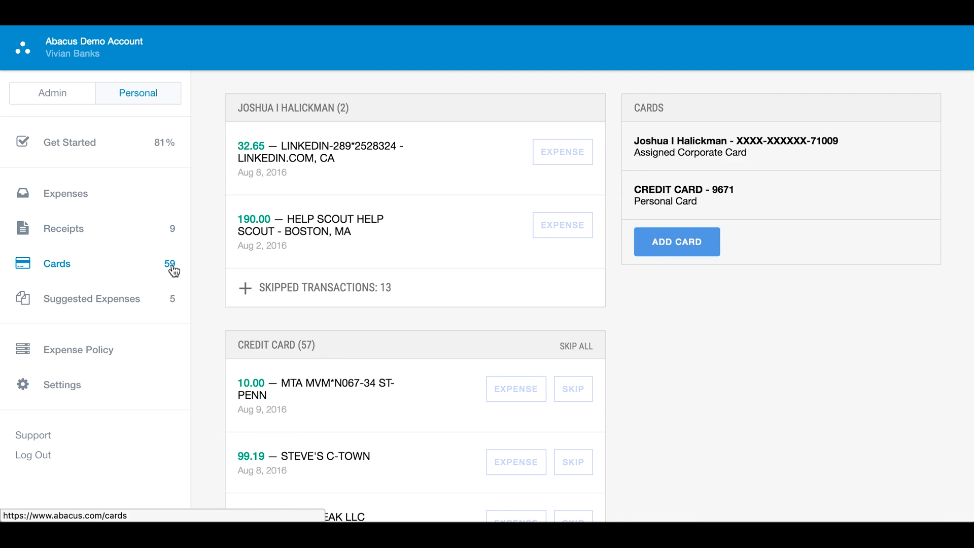
pyautogui.scroll(-4, 213, 268)
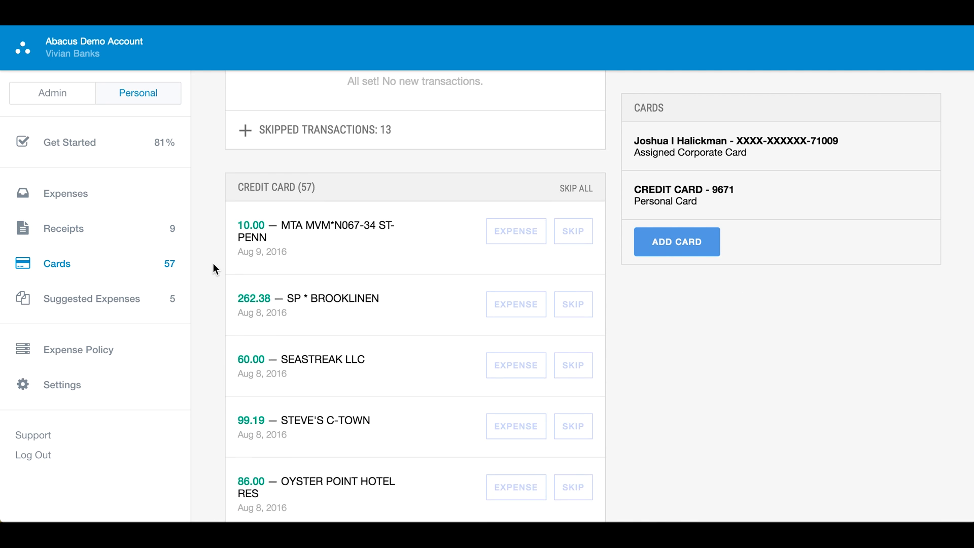
pyautogui.scroll(4, 213, 268)
pyautogui.scroll(1, 212, 268)
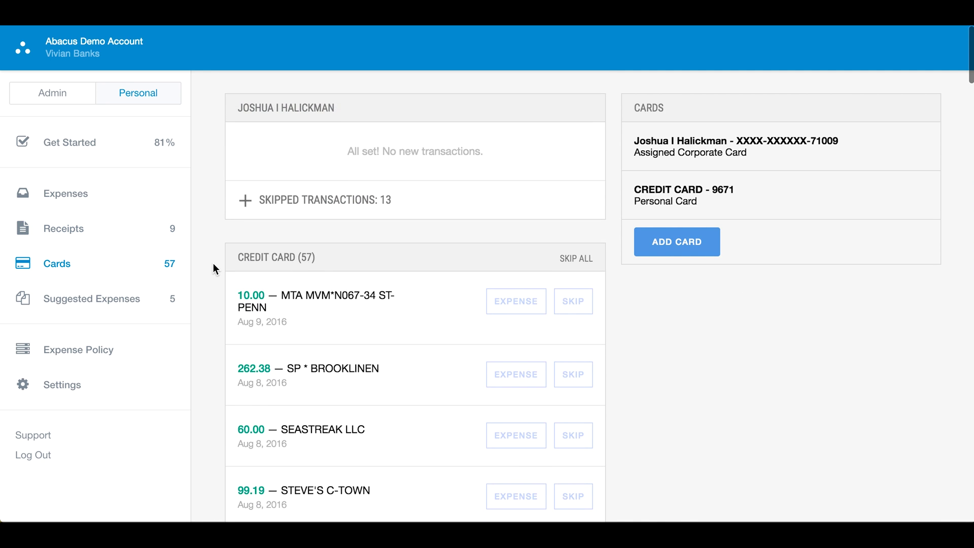
# Review suggested expenses like MIZU $9.80 and Amazon.com $13.05, previewing a receipt.
pyautogui.click(177, 303)
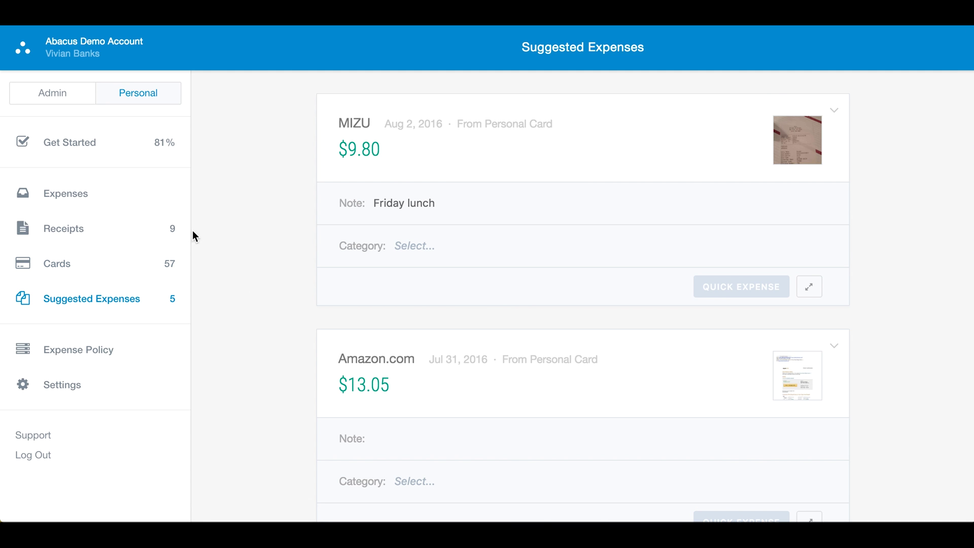
pyautogui.scroll(-5, 246, 270)
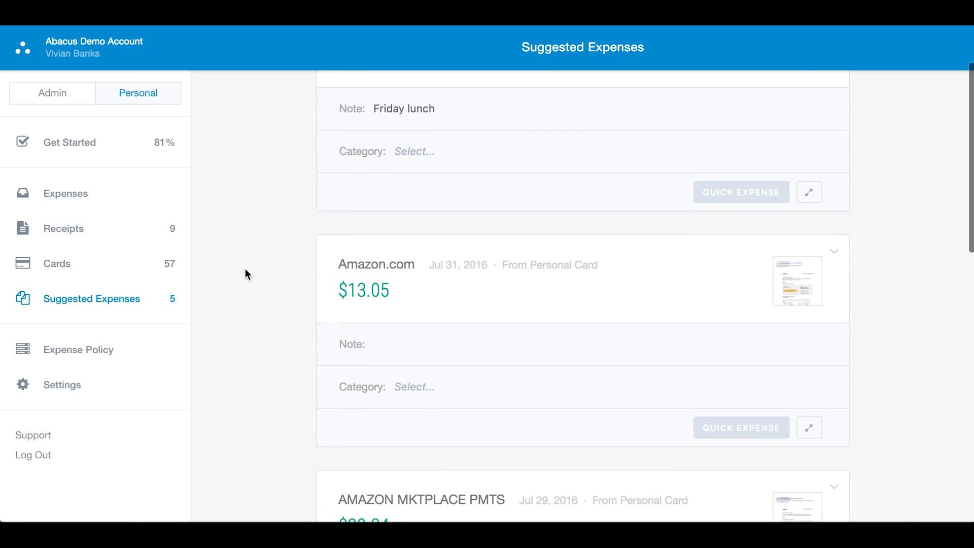
pyautogui.scroll(-2, 245, 269)
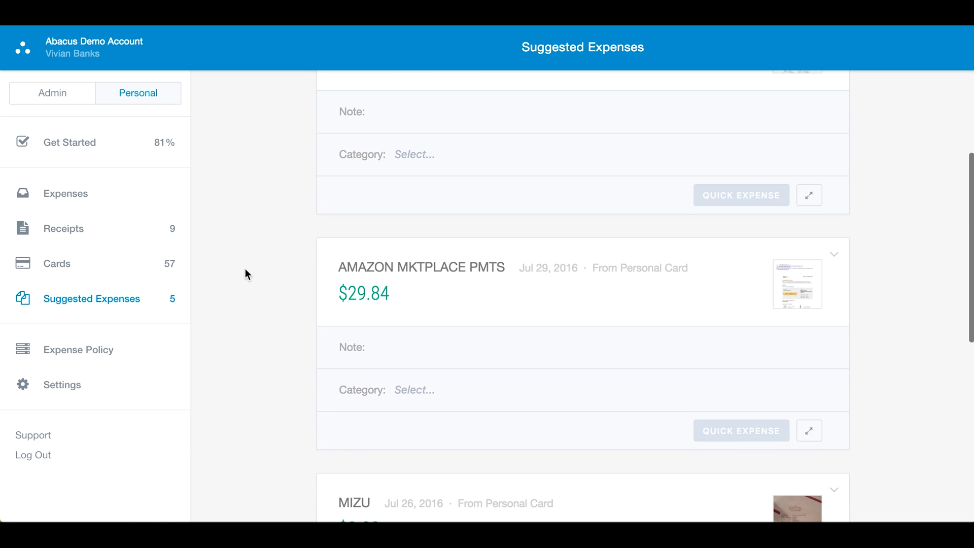
pyautogui.moveTo(801, 281)
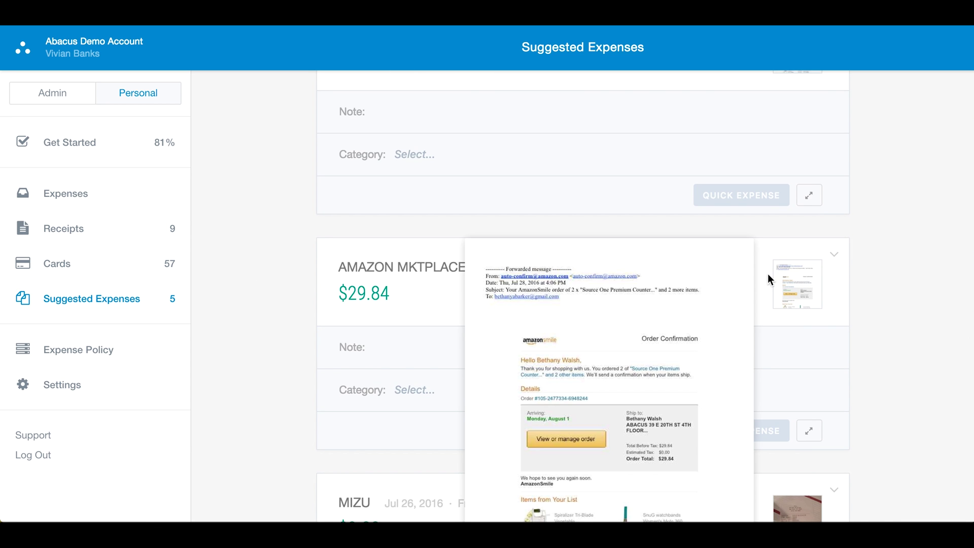